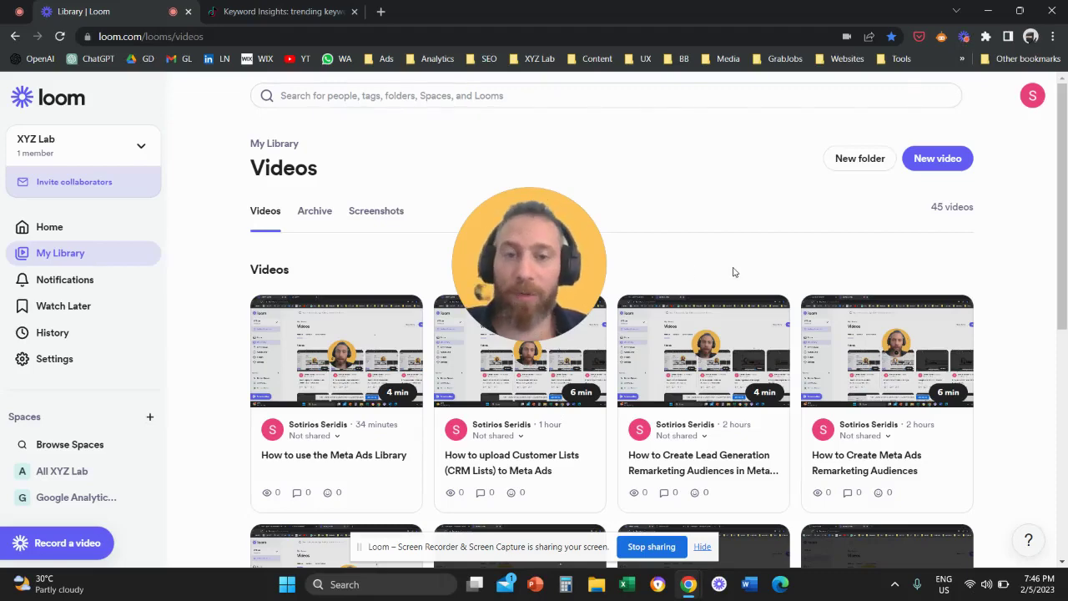
- Switch to the already open Keyword Insights page of TikTok Creative Center and highlight its web address
key(ctrl+Tab)
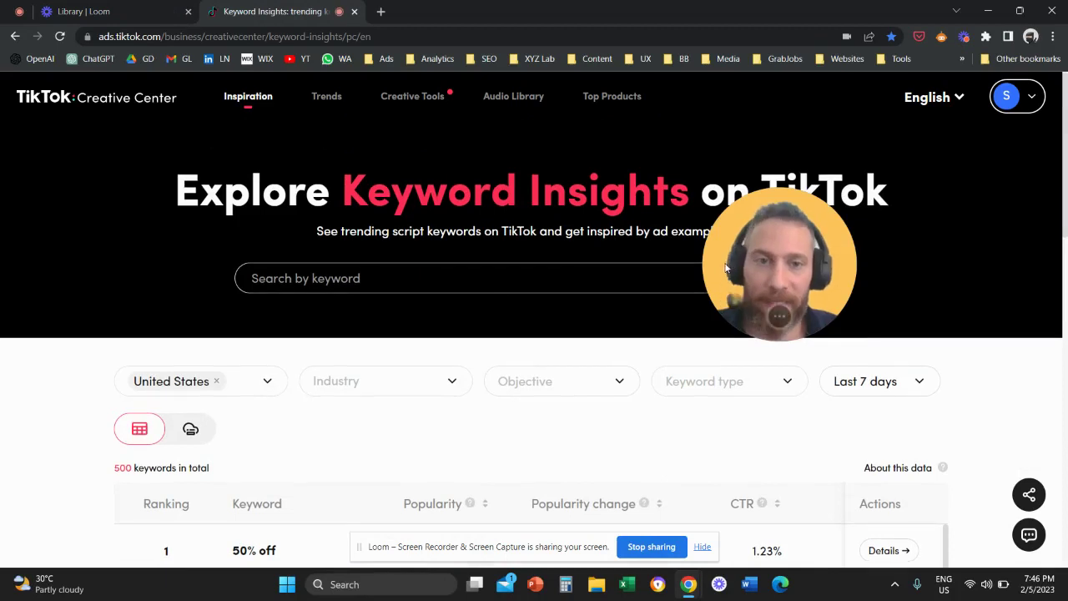
drag(726, 267, 847, 294)
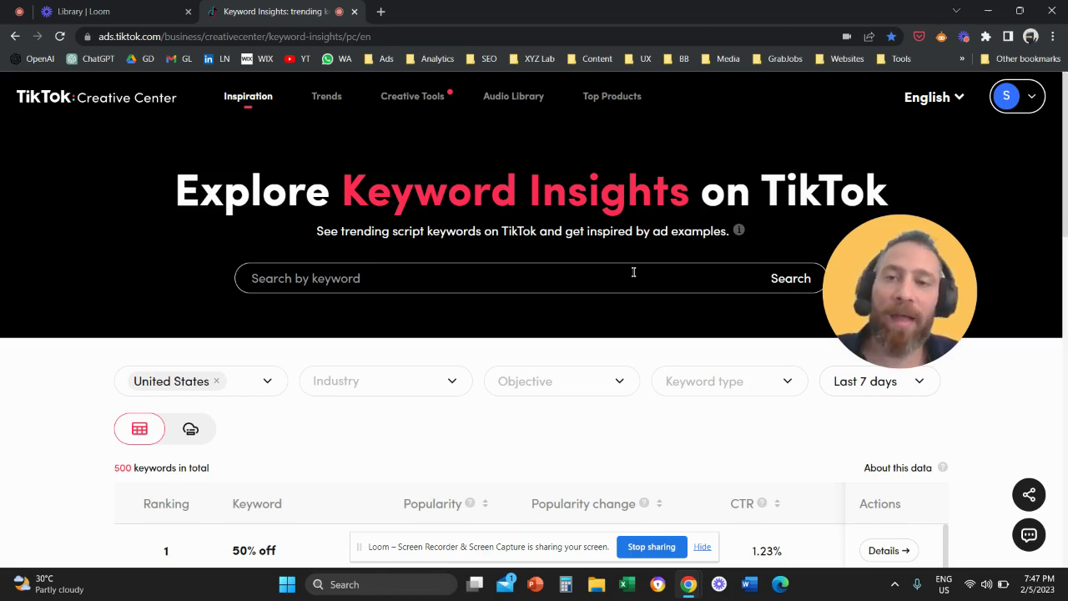
mouse_move(882, 265)
drag(907, 290, 472, 148)
click(282, 40)
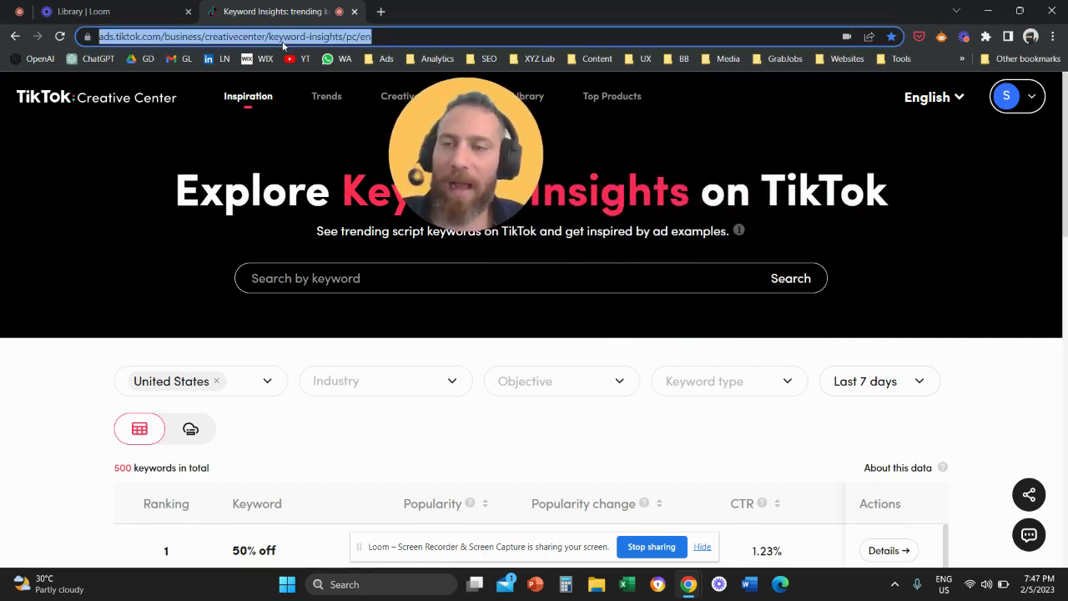
mouse_move(472, 152)
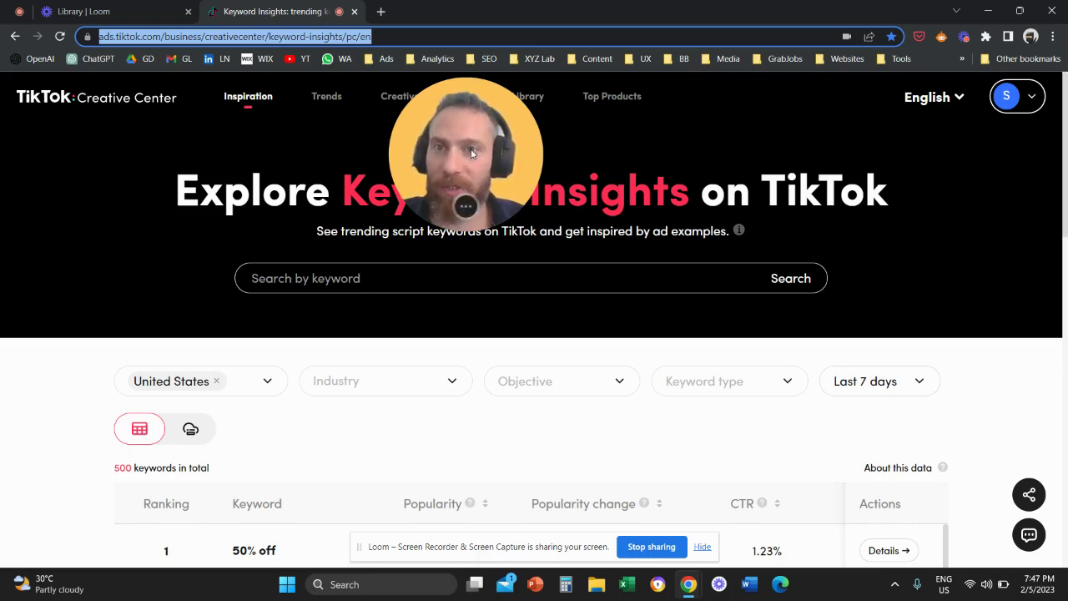
drag(472, 153, 956, 292)
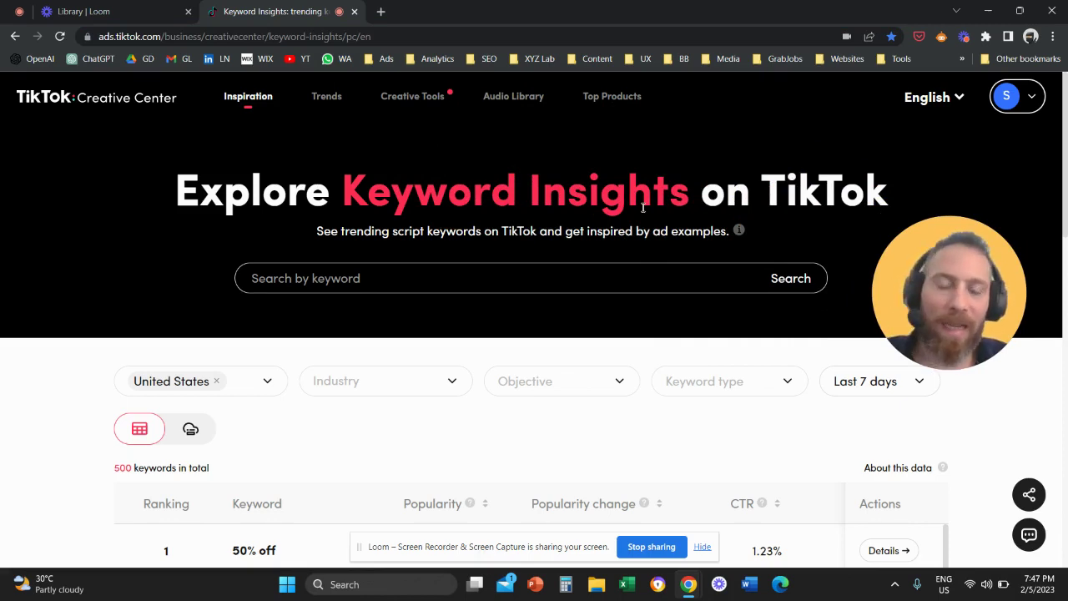
- Replace the United States region filter with United Kingdom for the trending keywords
scroll(452, 272, down, 2)
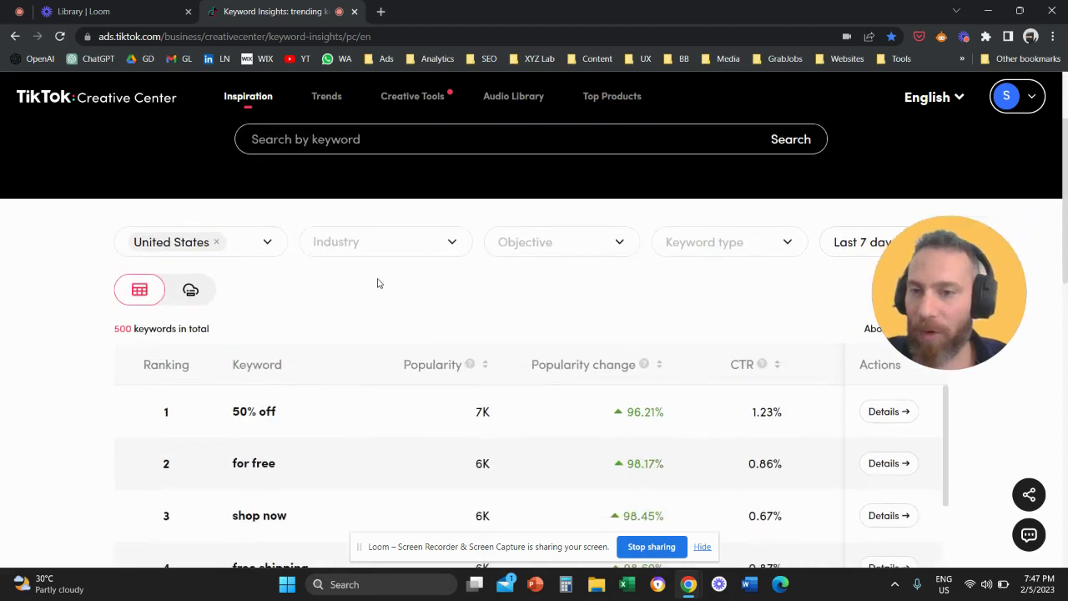
click(215, 243)
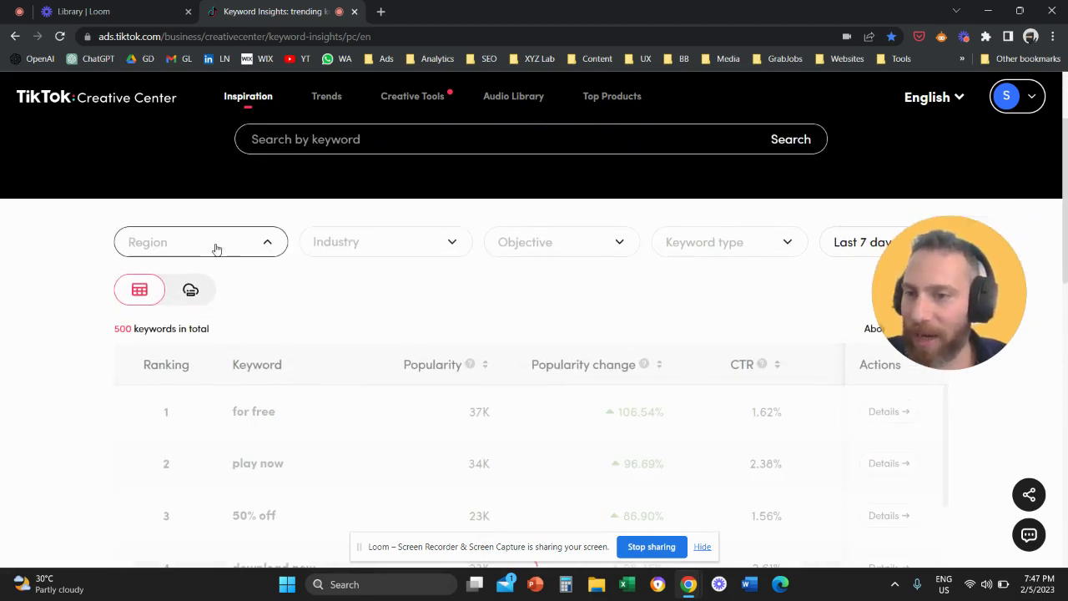
click(204, 249)
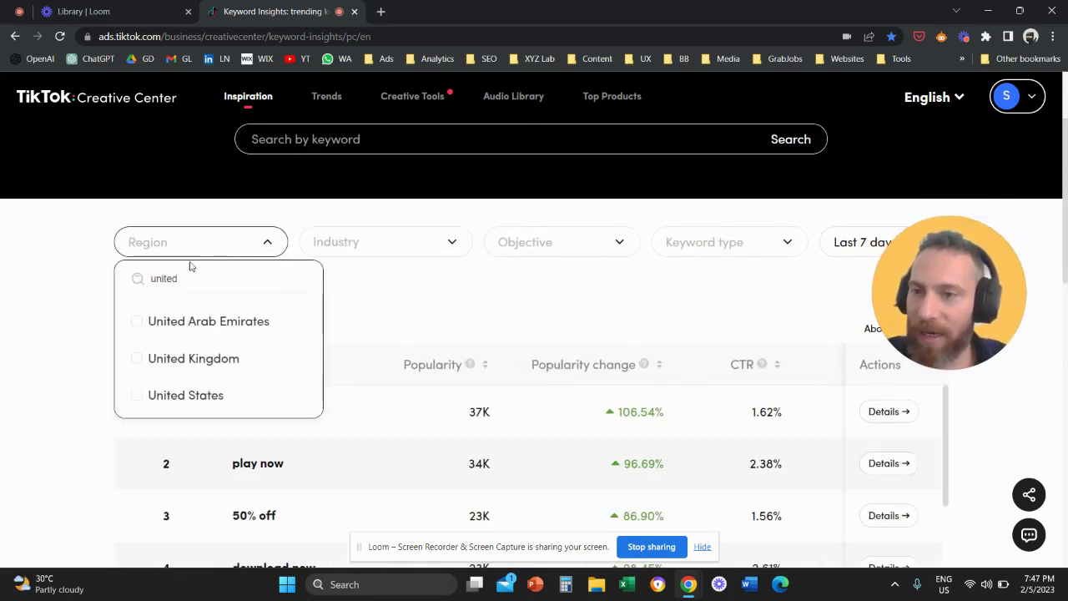
click(172, 360)
click(81, 343)
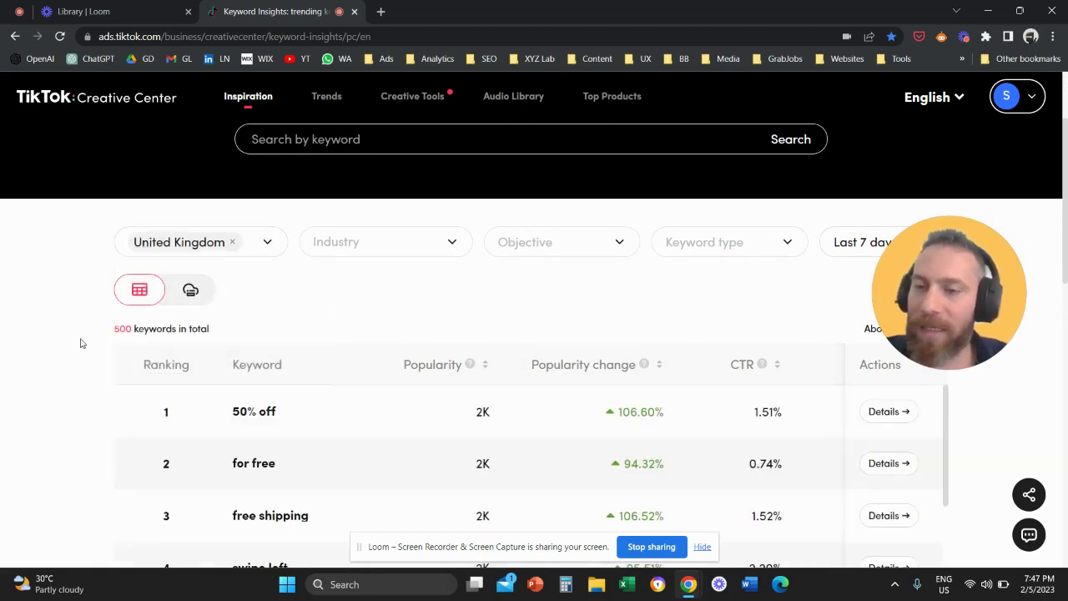
- Remove the United Kingdom region filter and set the region to United States
click(231, 242)
click(188, 393)
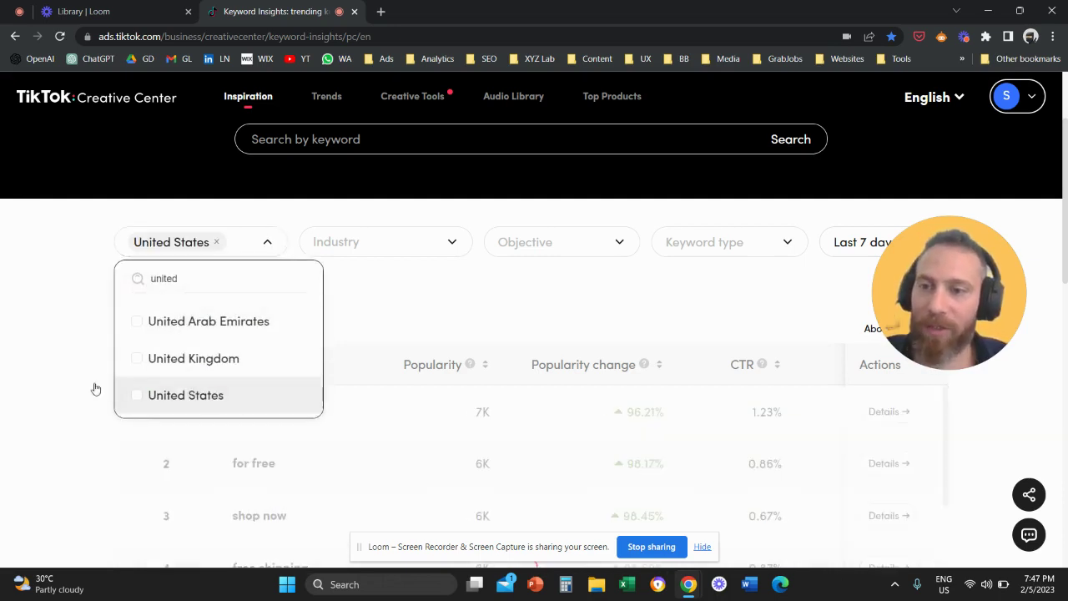
click(96, 357)
- Look through the ranked list of trending United States keywords and their popularity and CTR values
scroll(96, 357, up, 2)
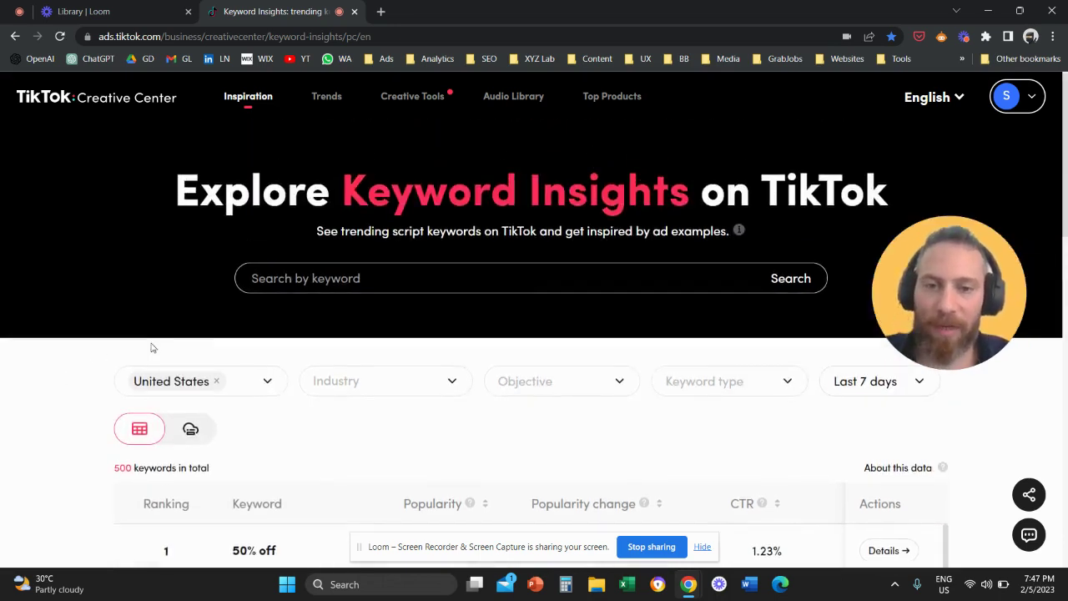
scroll(153, 347, down, 5)
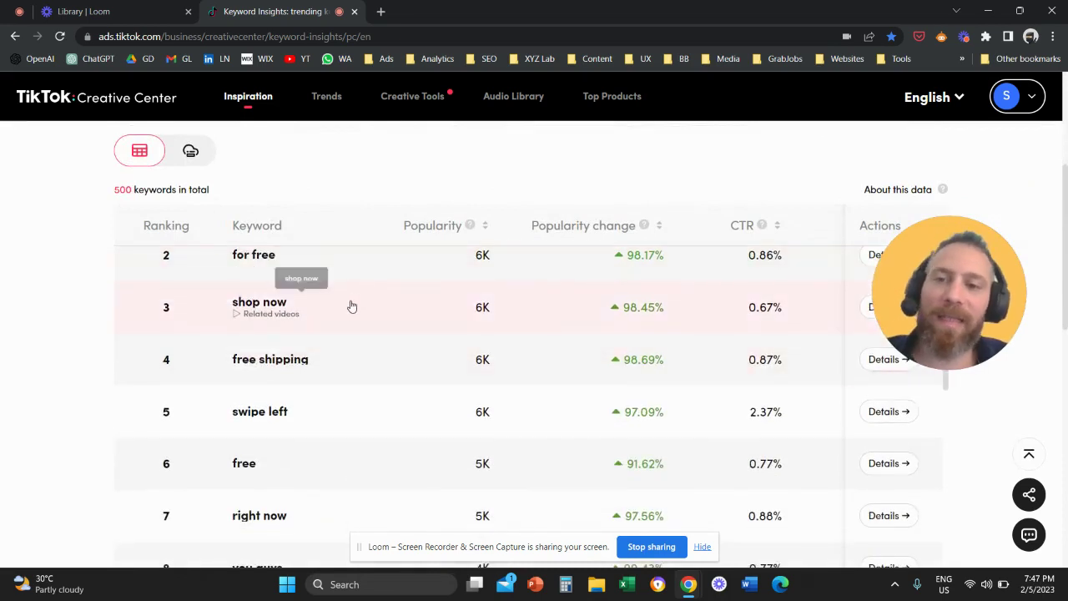
scroll(351, 315, down, 5)
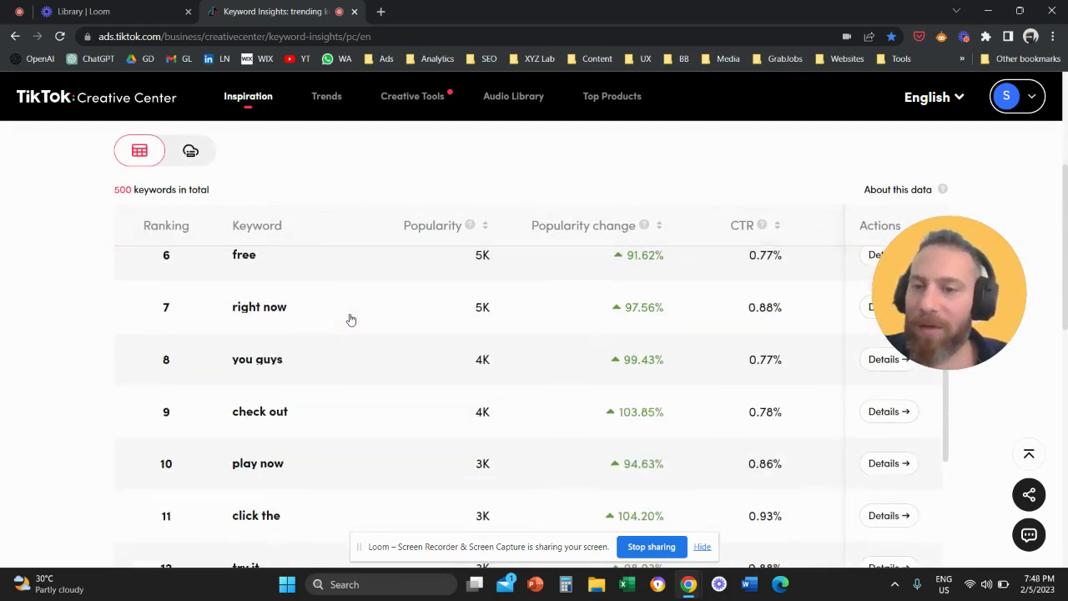
scroll(349, 323, up, 5)
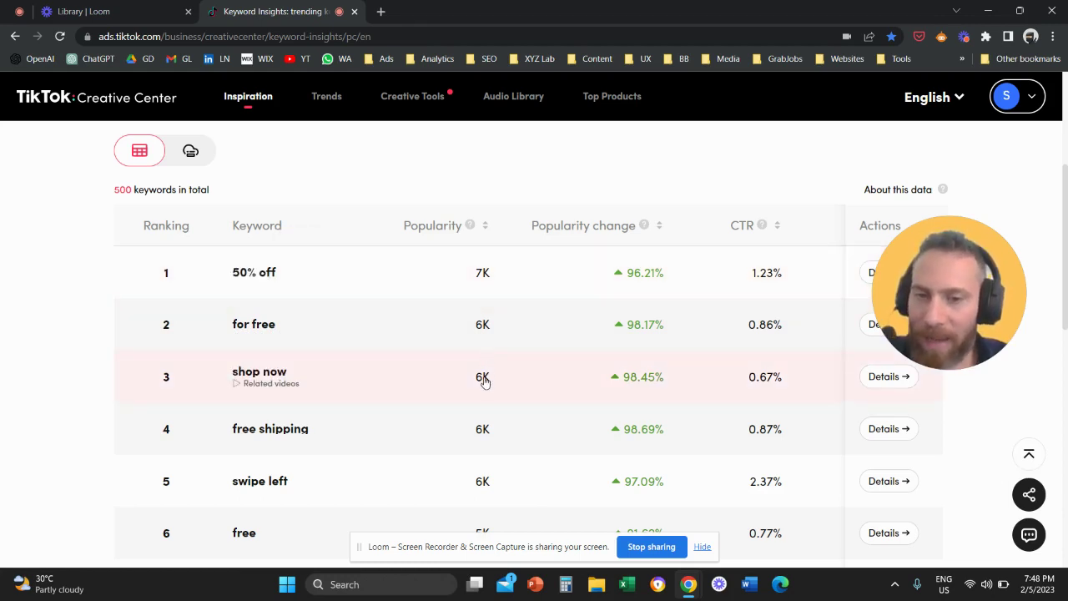
scroll(484, 382, down, 4)
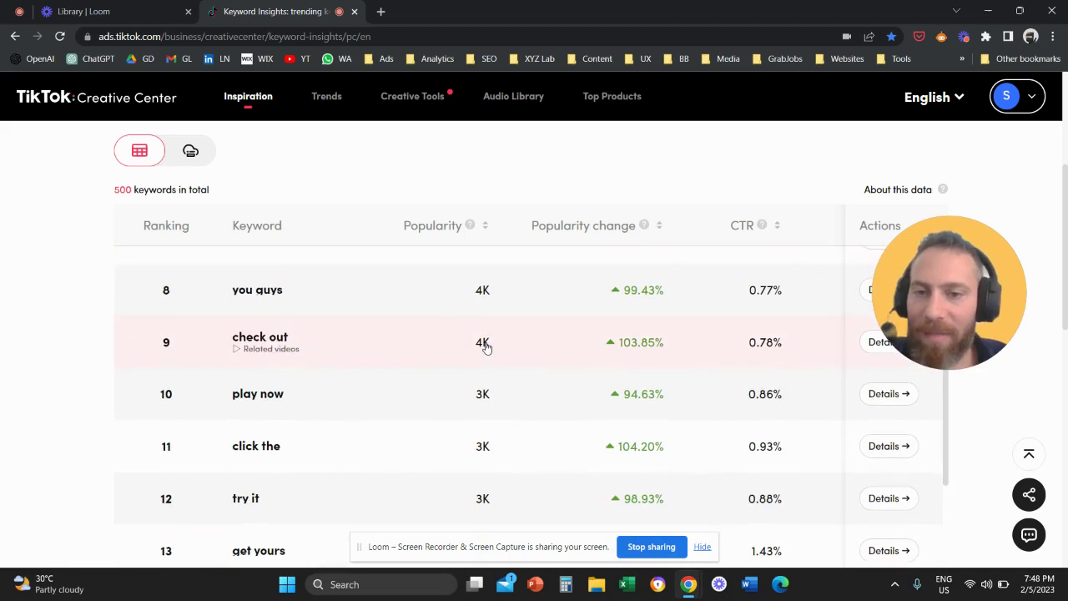
scroll(484, 367, down, 2)
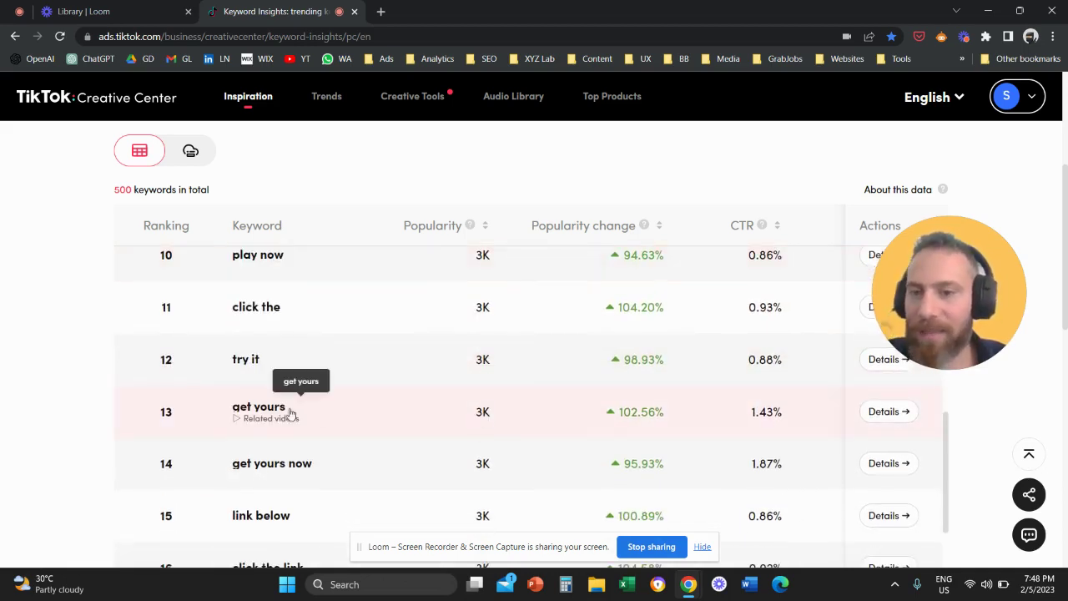
- Search the keyword insights for "coffee"
scroll(375, 408, up, 8)
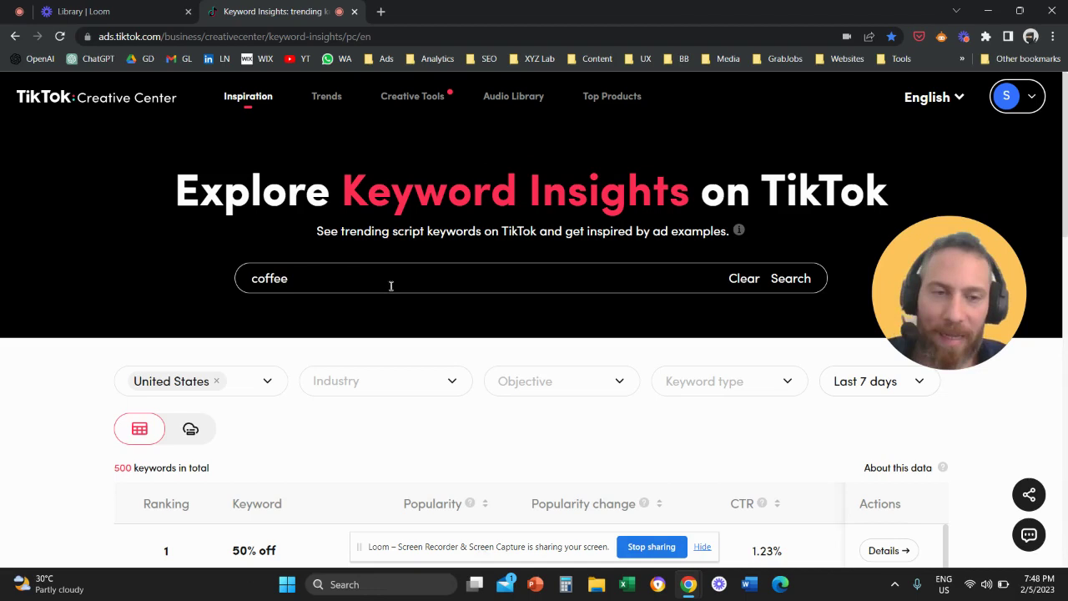
click(801, 279)
click(632, 310)
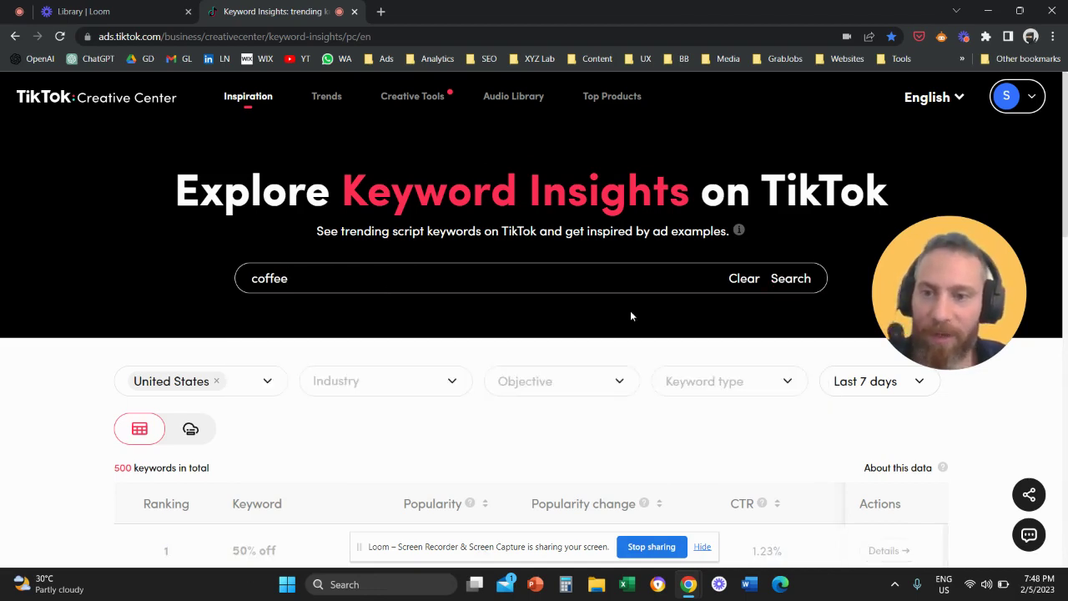
- Review the coffee-related keywords with their popularity, popularity change and CTR
scroll(412, 326, down, 3)
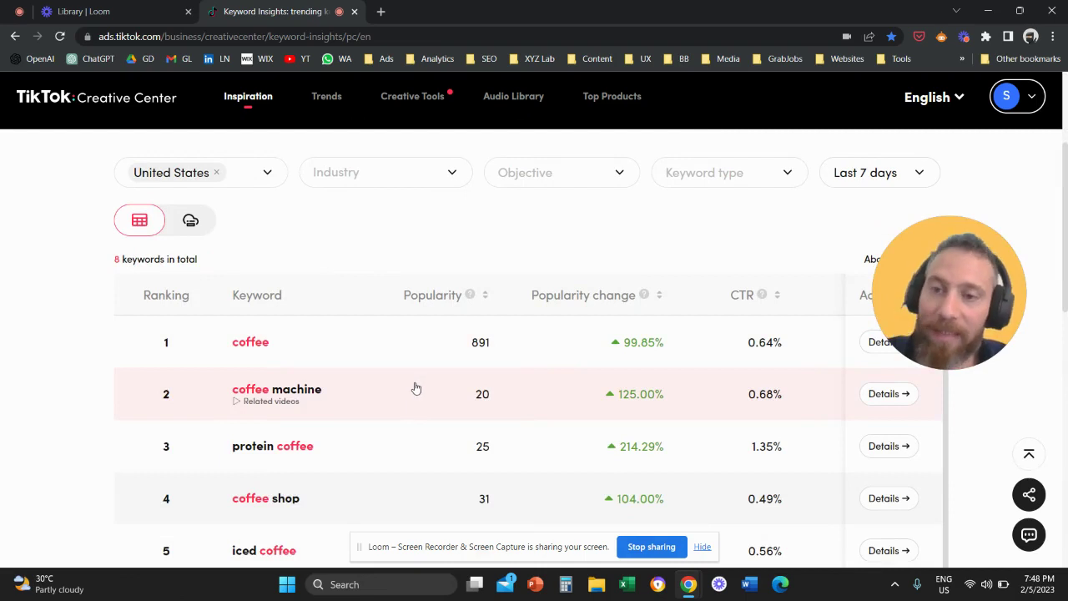
scroll(413, 390, down, 1)
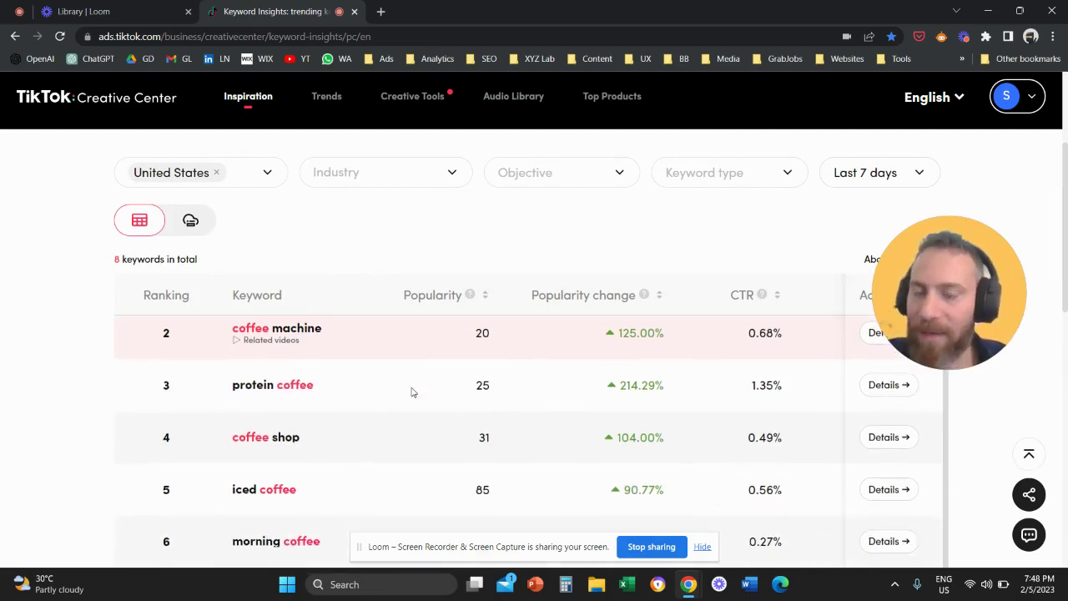
scroll(426, 393, up, 1)
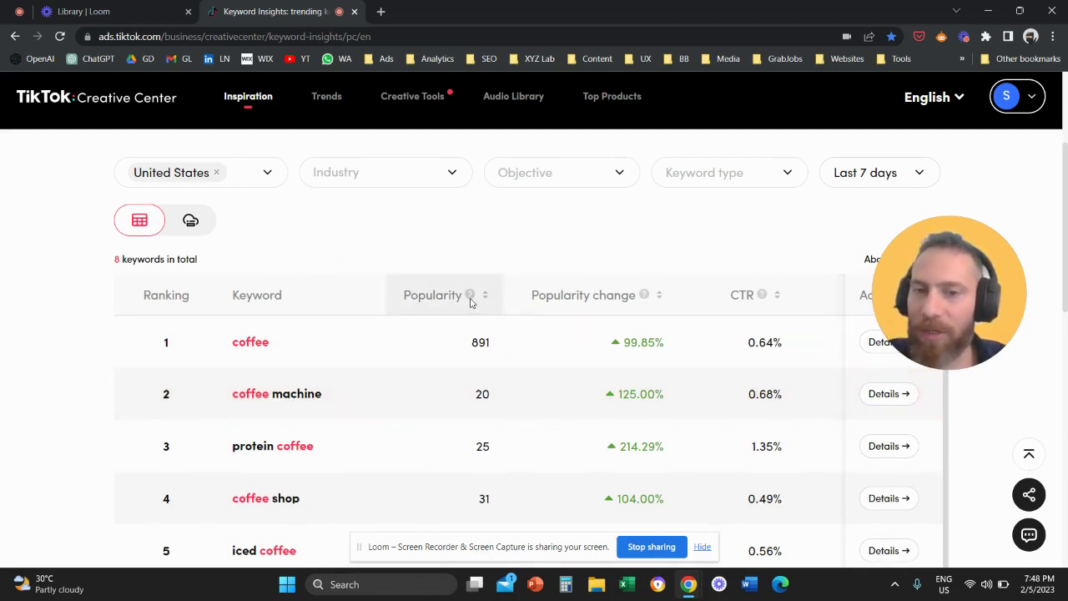
mouse_move(469, 296)
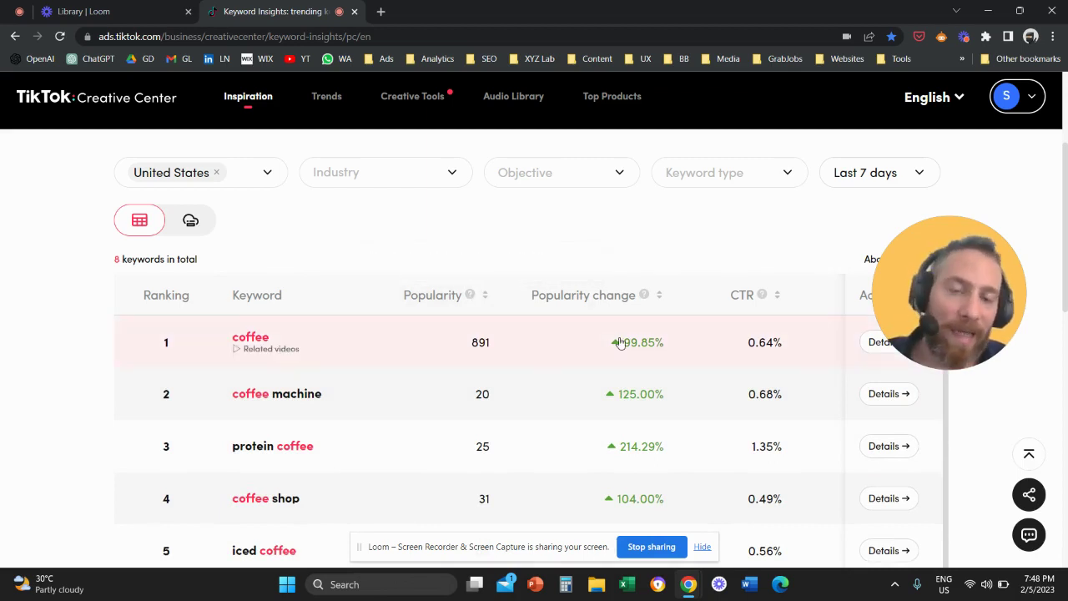
scroll(612, 348, up, 1)
scroll(612, 349, up, 2)
scroll(758, 353, down, 2)
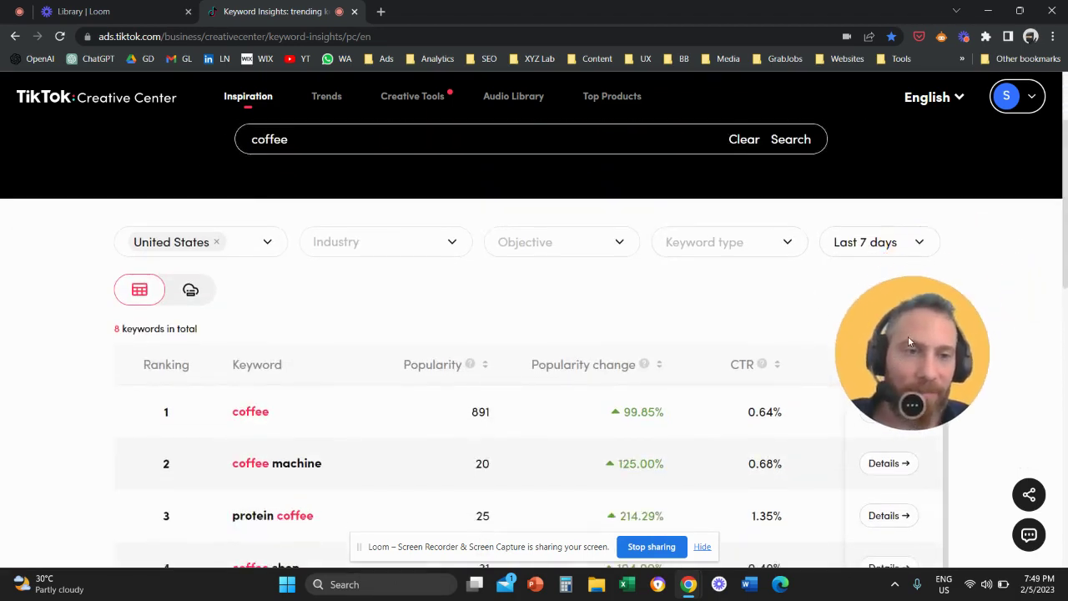
- Check which time periods the date filter offers, keeping Last 7 days selected
click(880, 253)
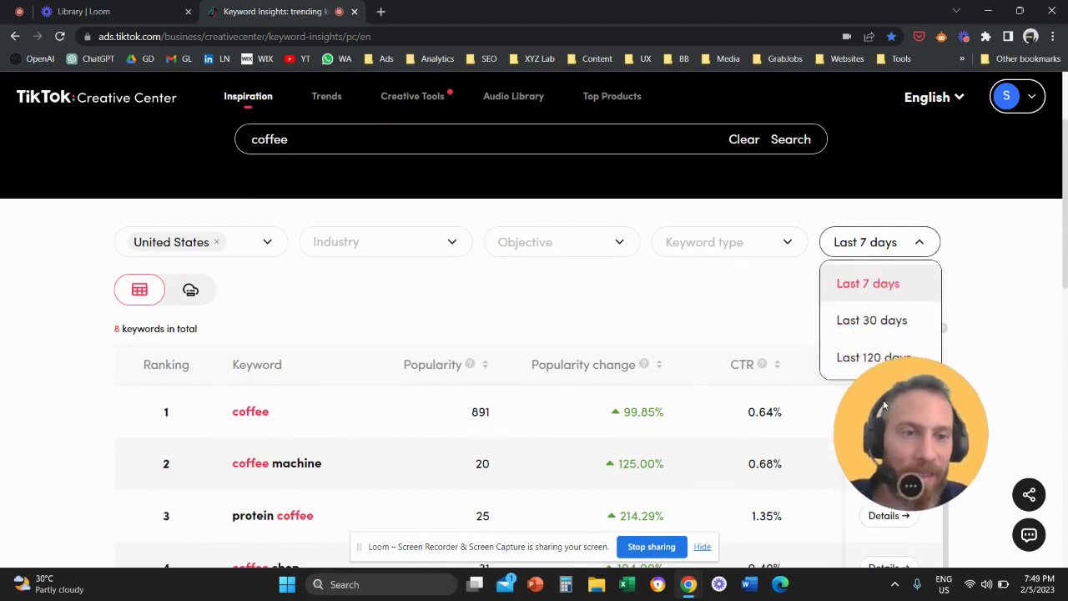
click(876, 243)
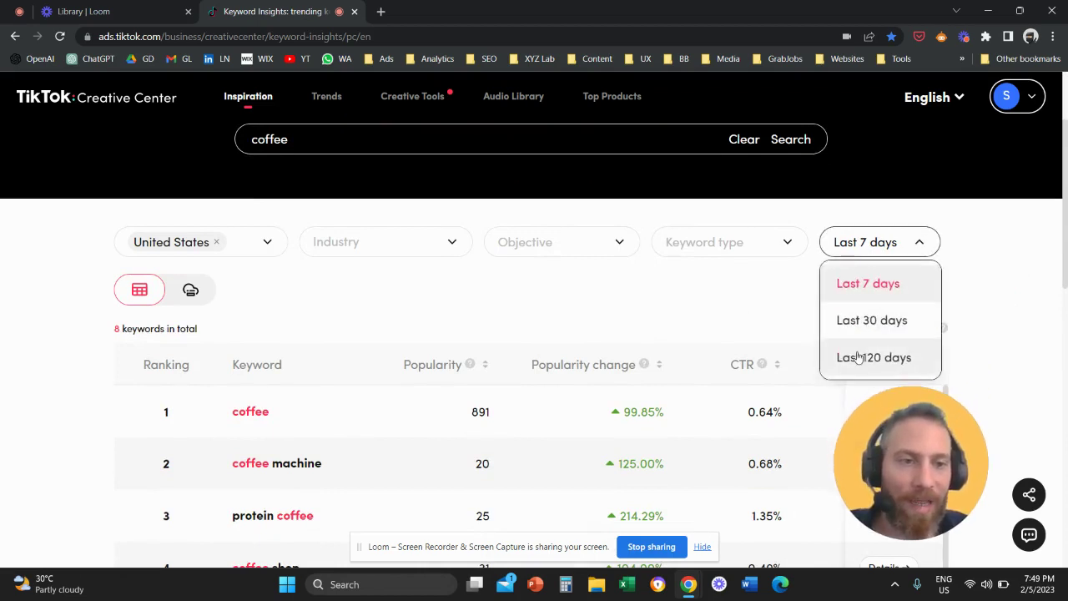
click(749, 312)
scroll(708, 326, up, 1)
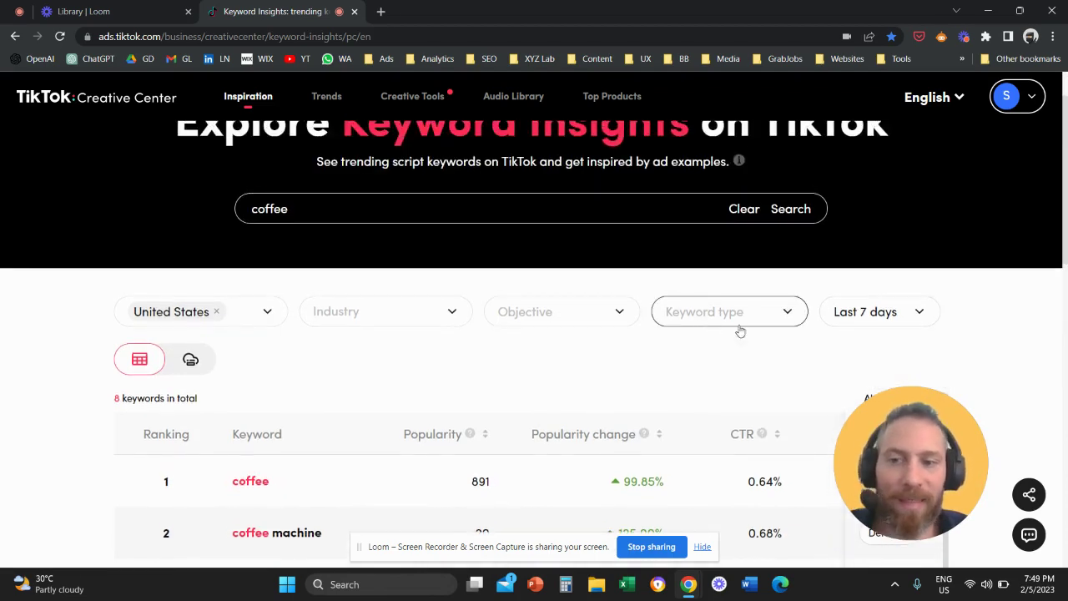
drag(901, 425, 909, 375)
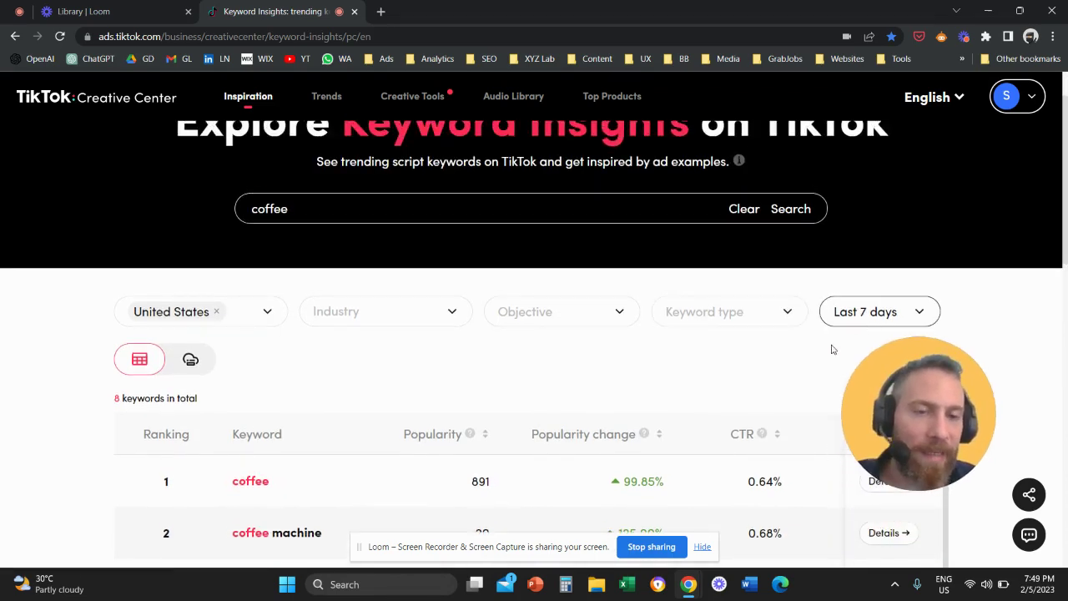
scroll(719, 360, down, 2)
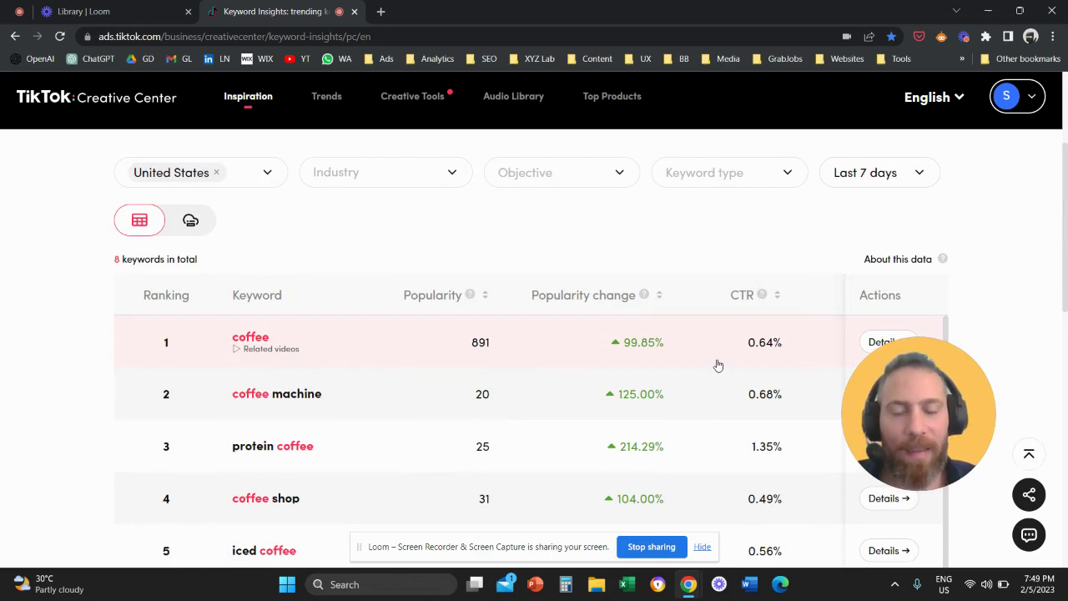
- Switch the coffee keyword results from the table to the word cloud view
click(190, 226)
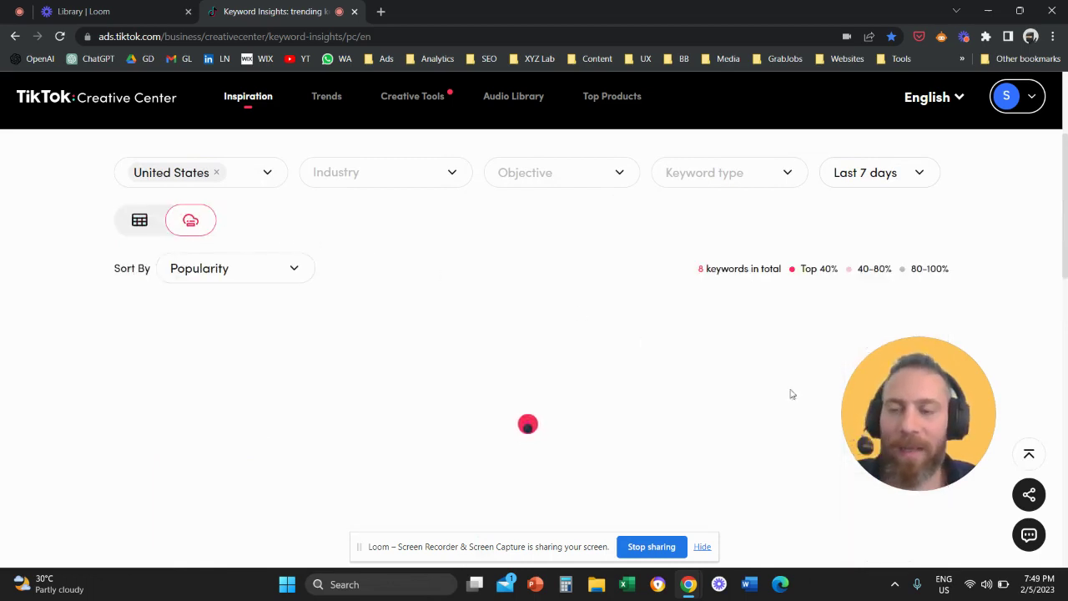
drag(893, 377, 736, 355)
click(140, 222)
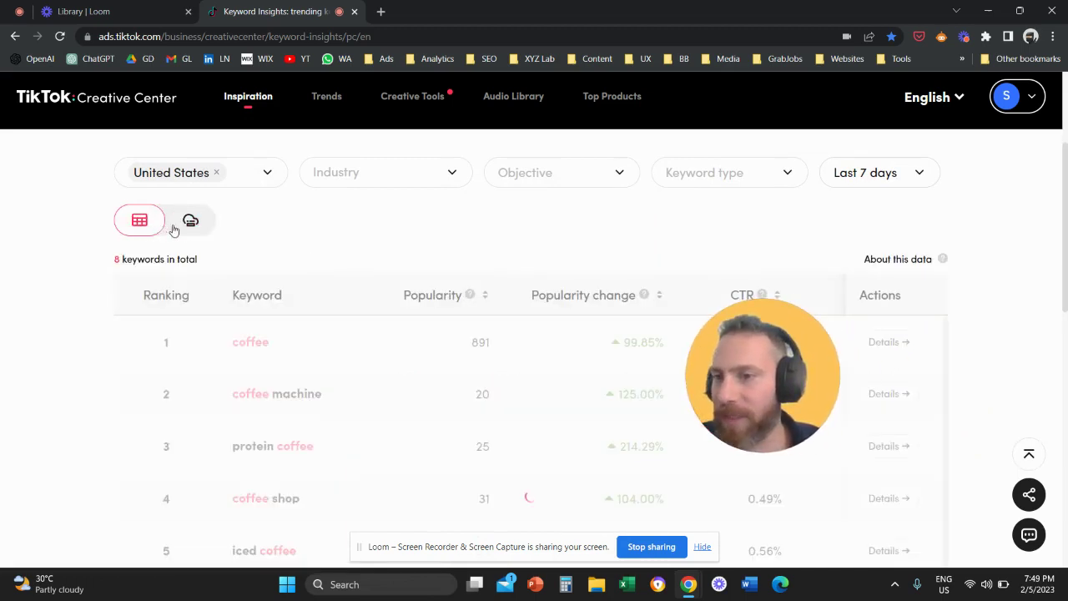
click(193, 226)
scroll(720, 363, down, 2)
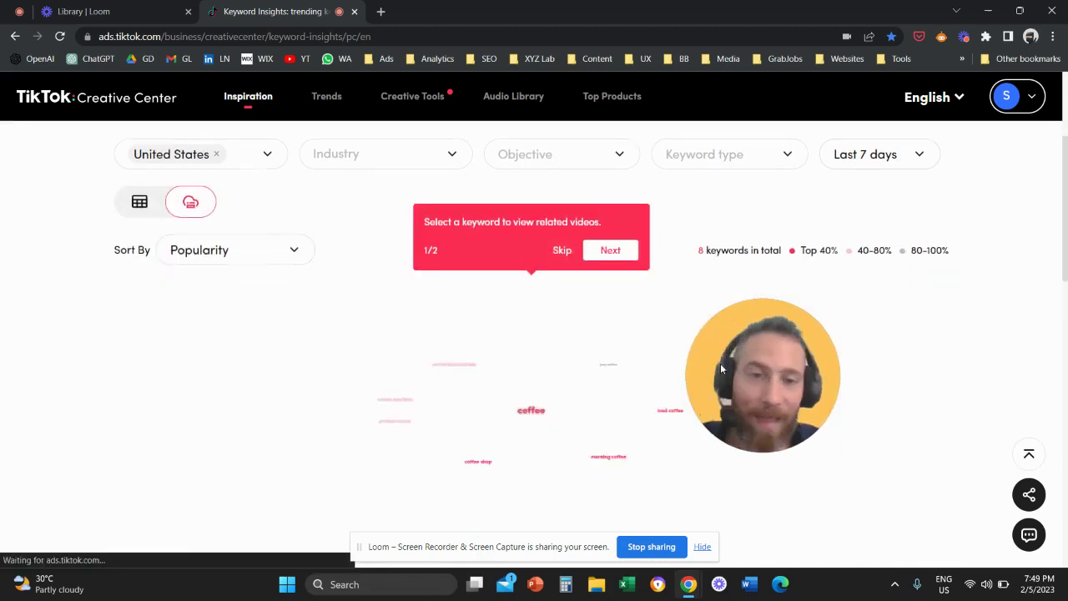
mouse_move(548, 354)
- Examine the coffee word cloud and the related videos listed for the selected keyword
scroll(549, 354, up, 1)
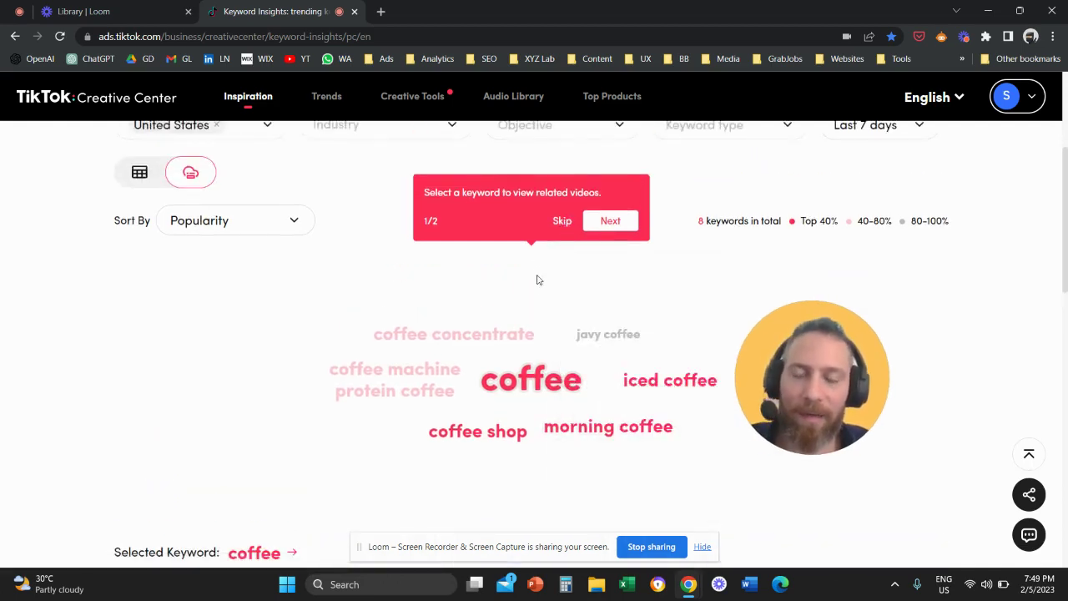
mouse_move(494, 385)
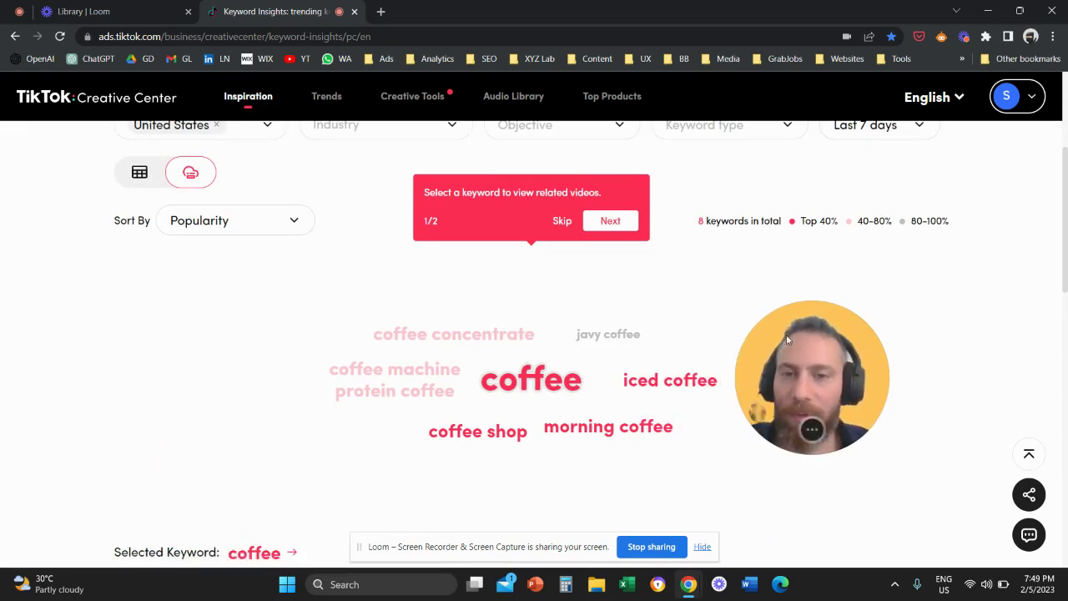
scroll(717, 346, up, 3)
scroll(352, 309, down, 3)
scroll(245, 313, down, 2)
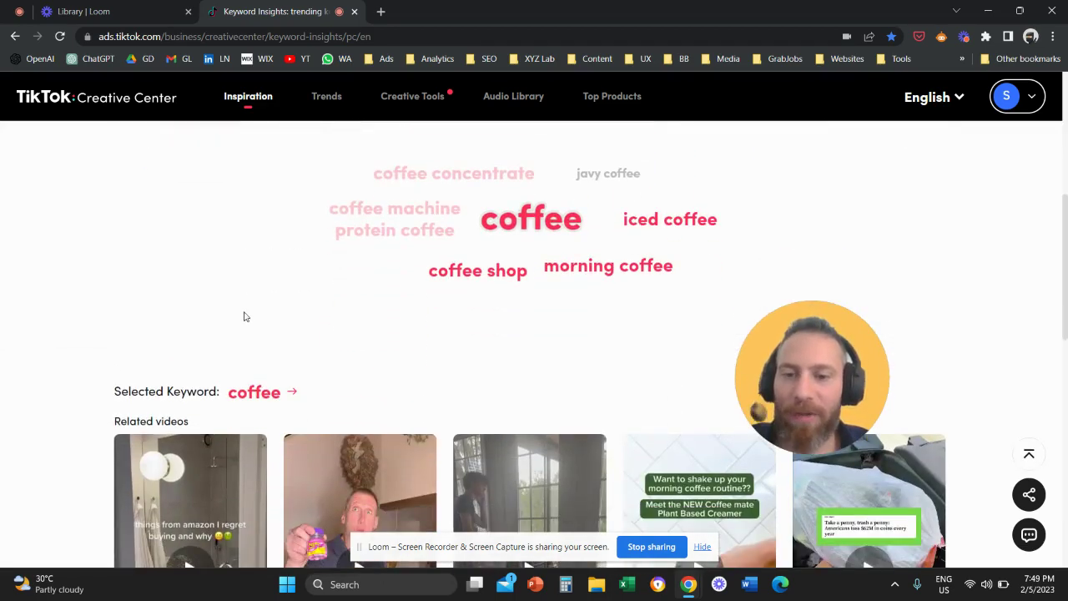
scroll(244, 316, down, 3)
scroll(237, 330, up, 3)
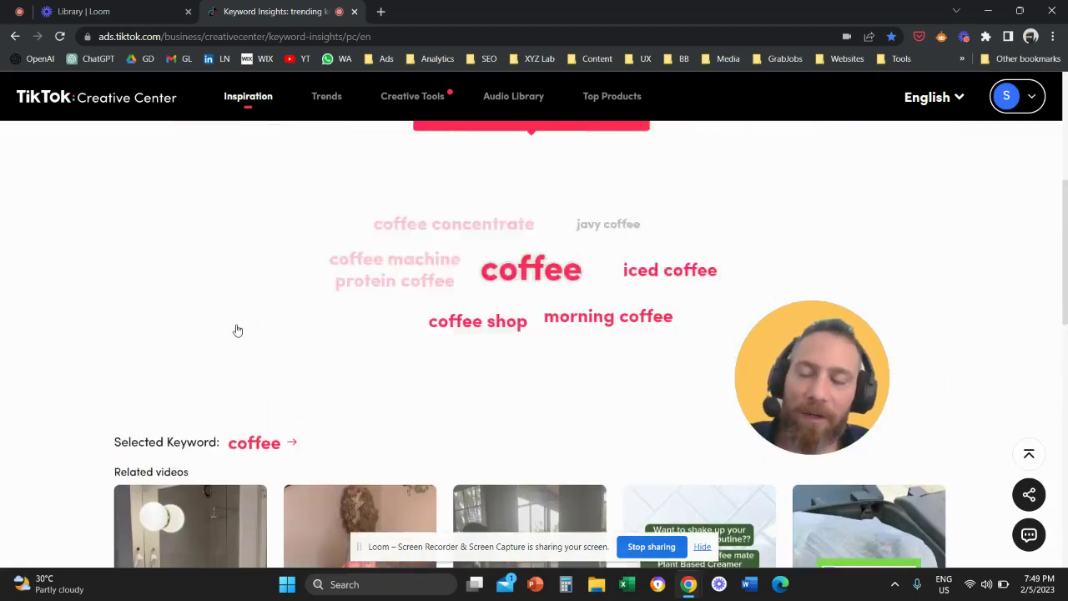
- Return the coffee keyword results to the table view and open the details of the coffee machine keyword
scroll(237, 330, up, 3)
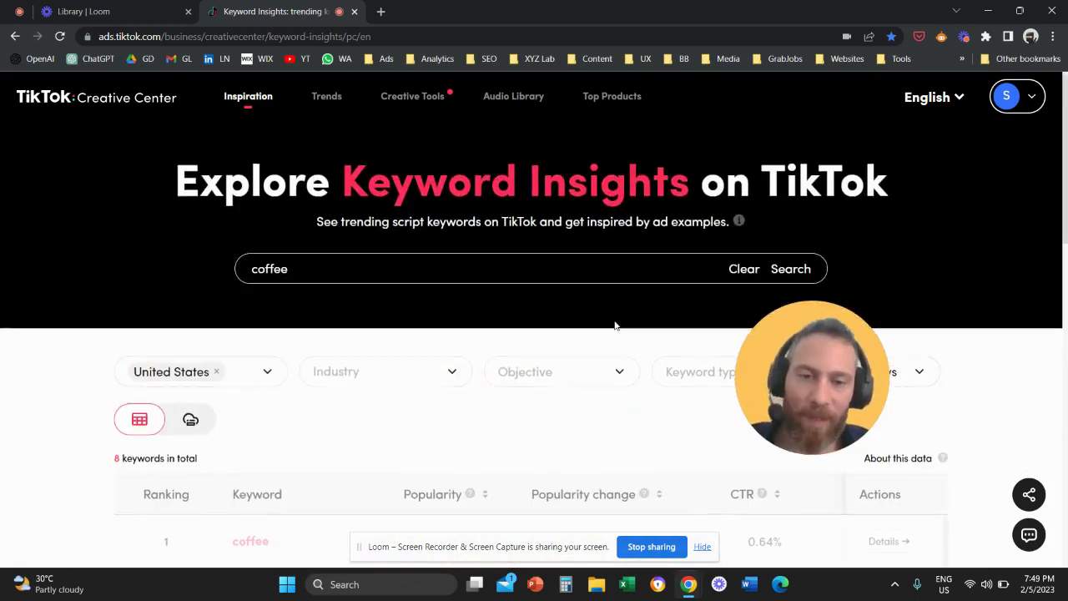
scroll(615, 326, down, 4)
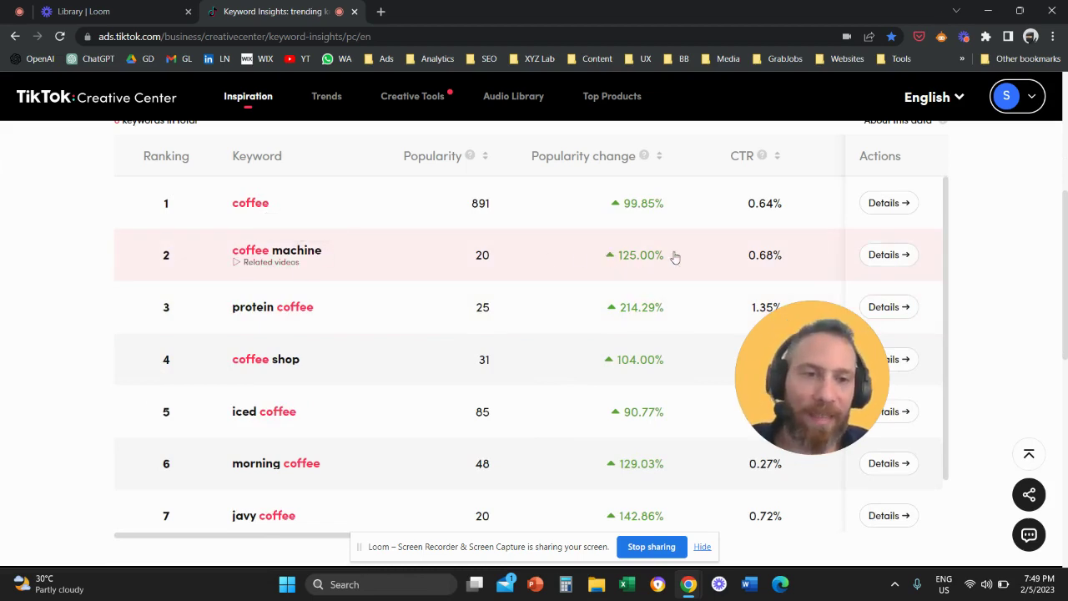
click(893, 257)
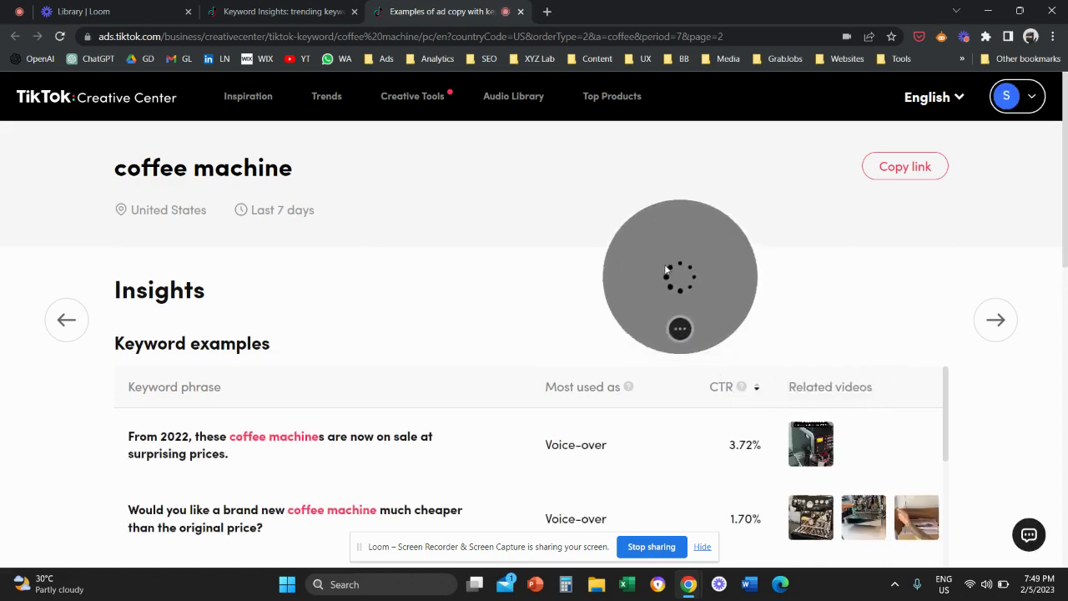
- Examine the coffee machine keyword examples, including their phrases, most common usage, CTR and related videos
scroll(367, 399, down, 2)
scroll(315, 418, up, 1)
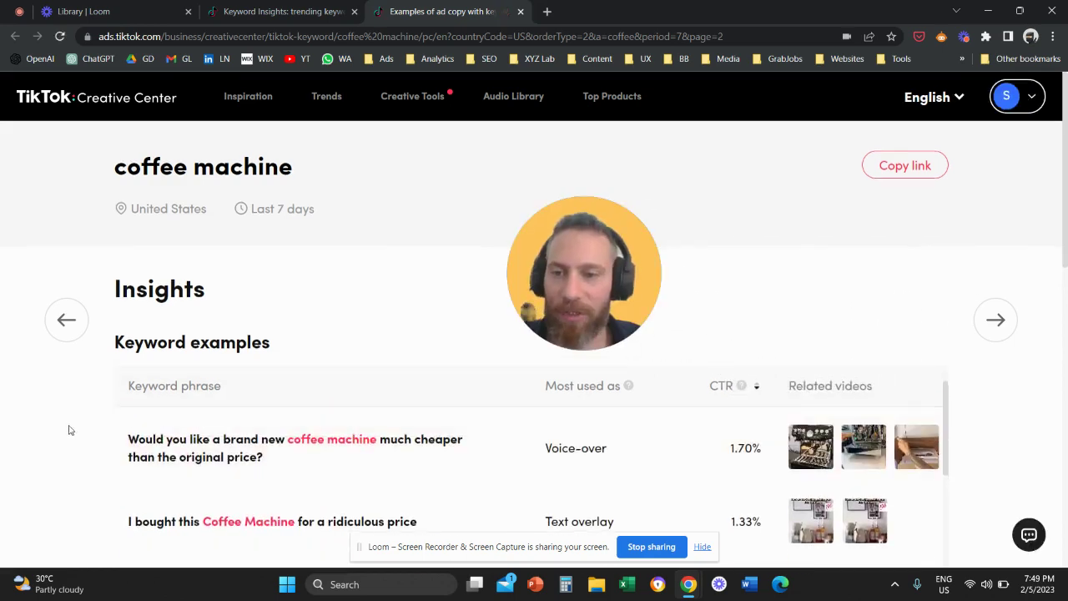
scroll(231, 406, down, 2)
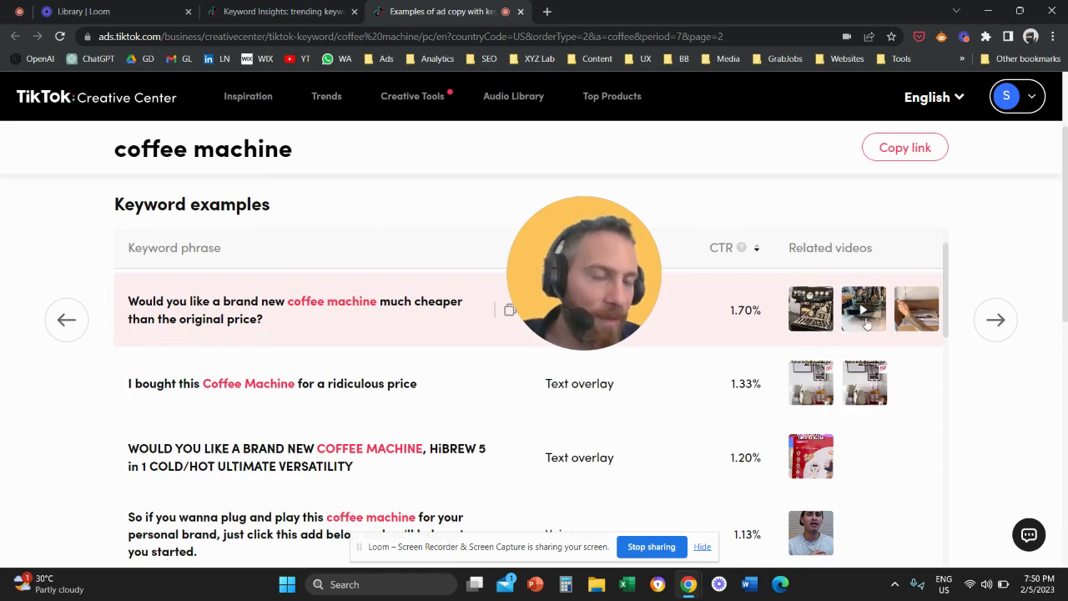
scroll(388, 405, down, 3)
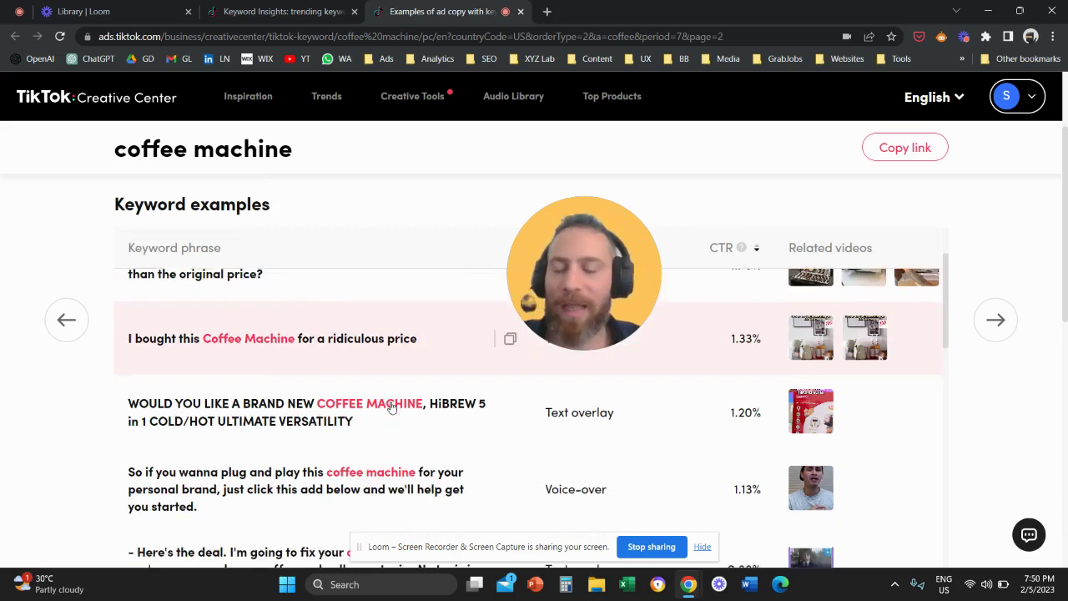
scroll(390, 405, down, 3)
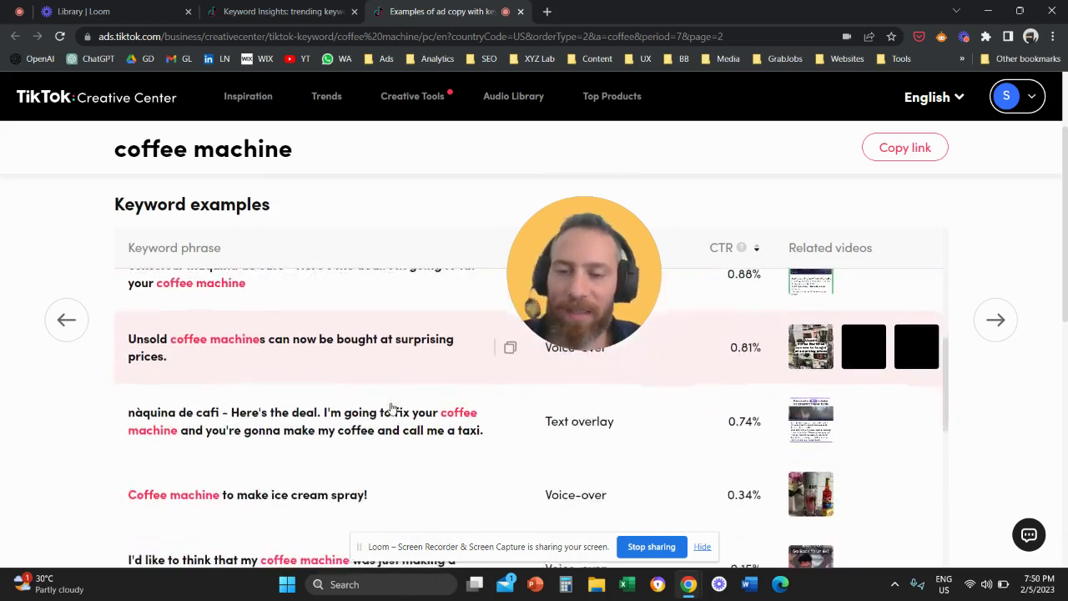
scroll(390, 409, up, 5)
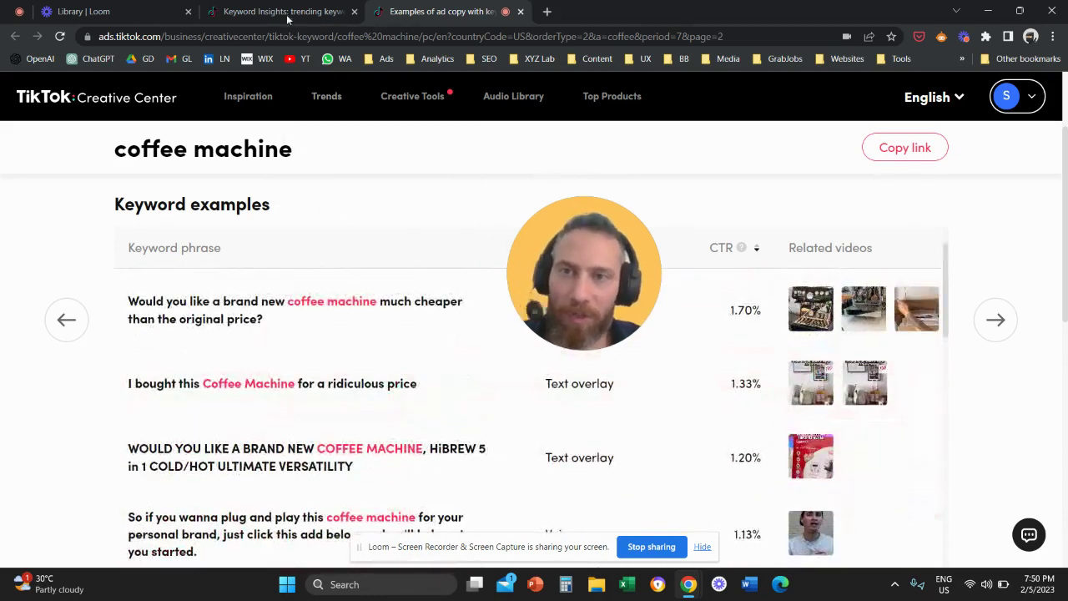
- Go back to the Keyword Insights results and look over the coffee search, its filters and the keyword table
click(286, 13)
drag(540, 255, 820, 260)
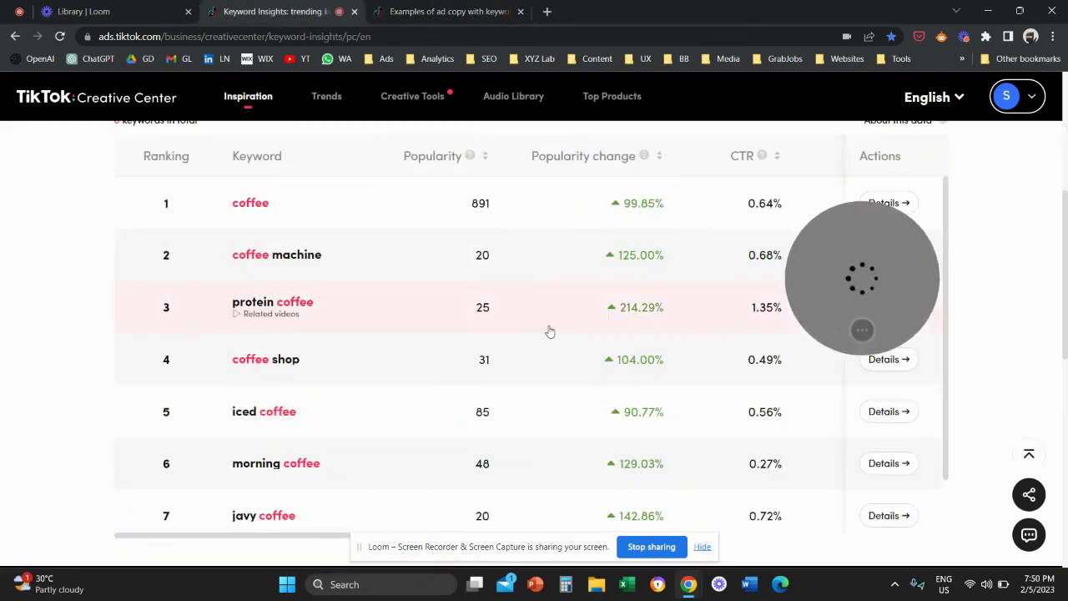
scroll(548, 329, up, 4)
drag(862, 288, 903, 367)
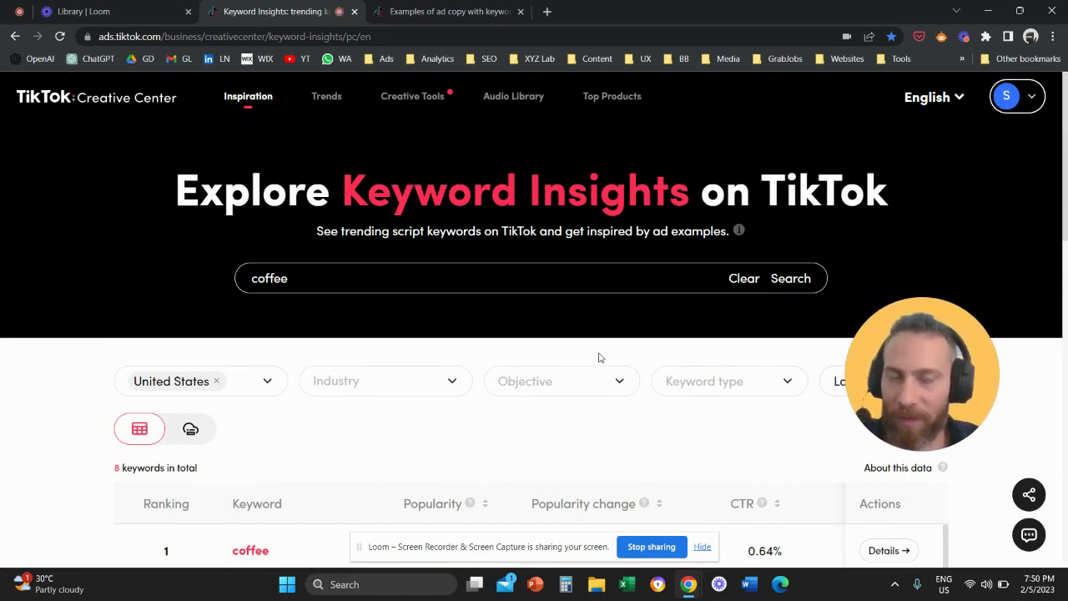
scroll(593, 358, down, 3)
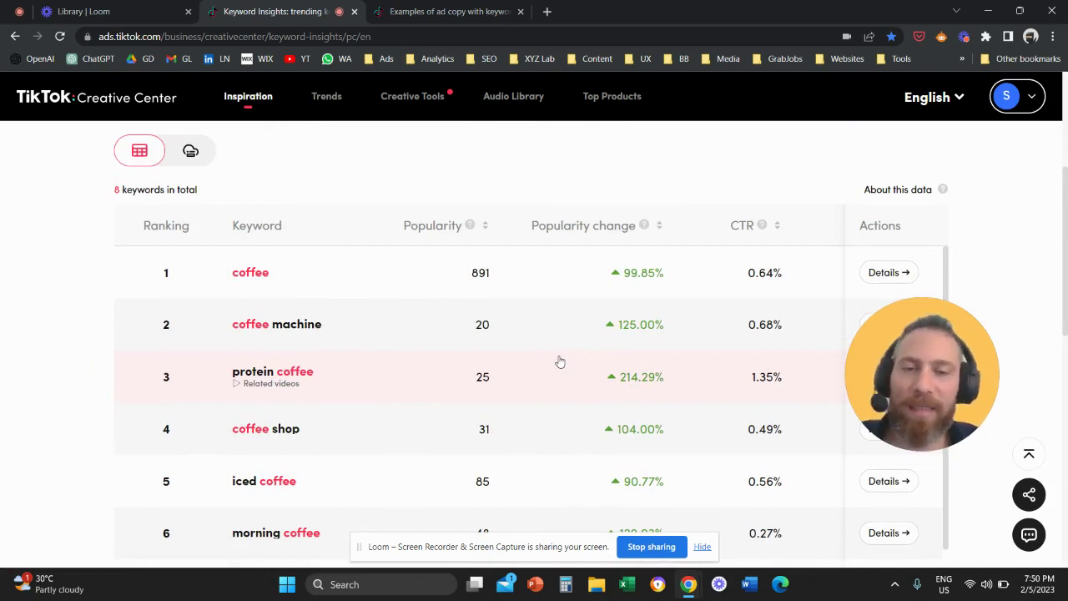
scroll(559, 362, up, 3)
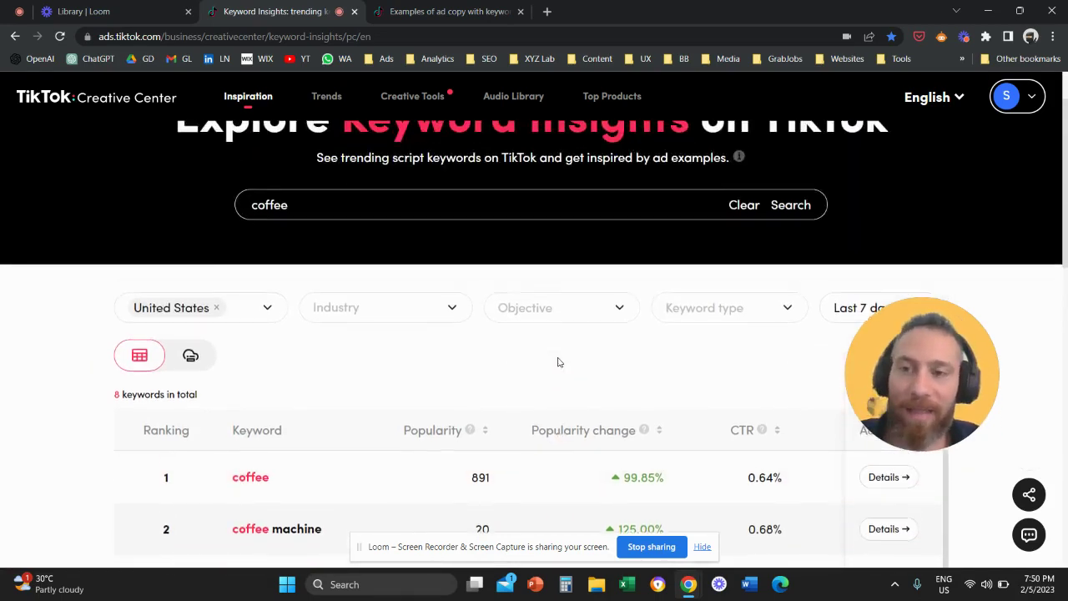
scroll(558, 361, up, 1)
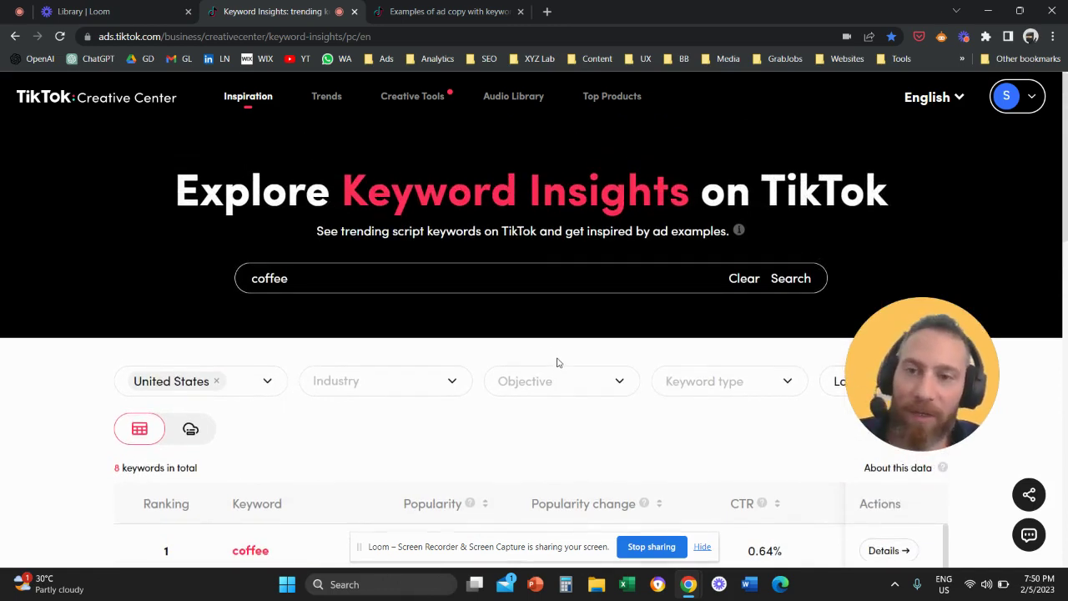